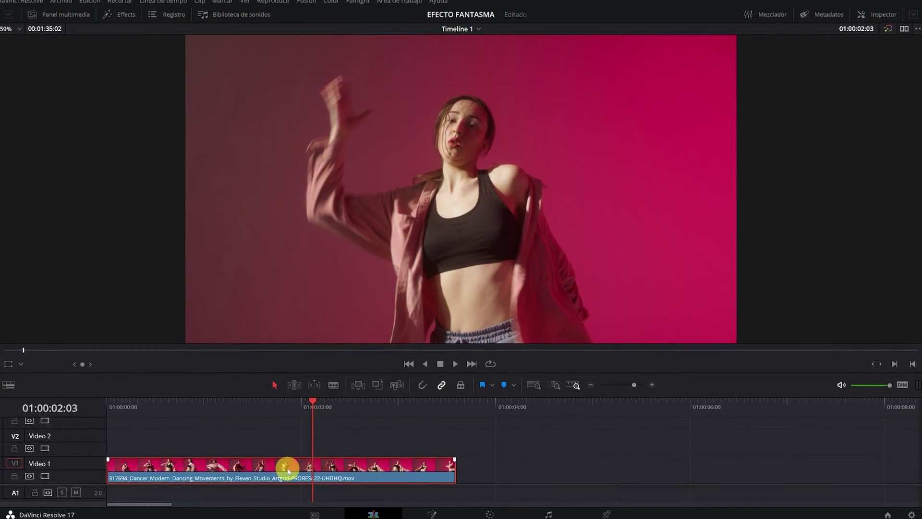
Step: Copy the dancer clip, paste it past its end, and drag the copy onto Video 2 above the original
{"action": "right_click", "coordinate": [288, 469]}
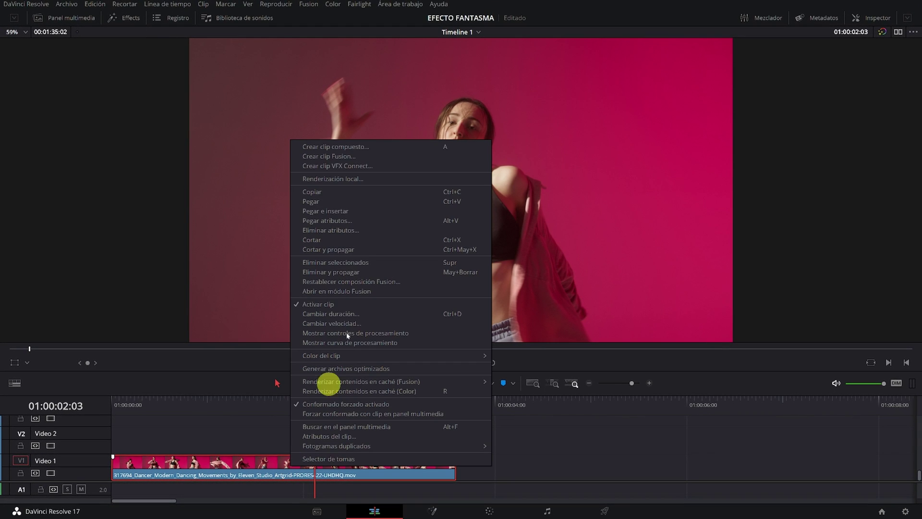
{"action": "left_click", "coordinate": [321, 193]}
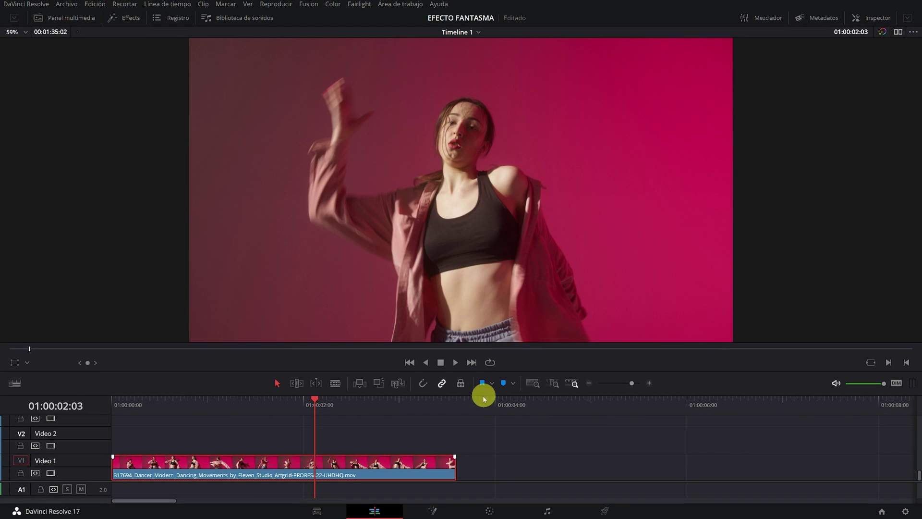
{"action": "left_click", "coordinate": [478, 404]}
{"action": "right_click", "coordinate": [484, 437]}
{"action": "left_click", "coordinate": [502, 442]}
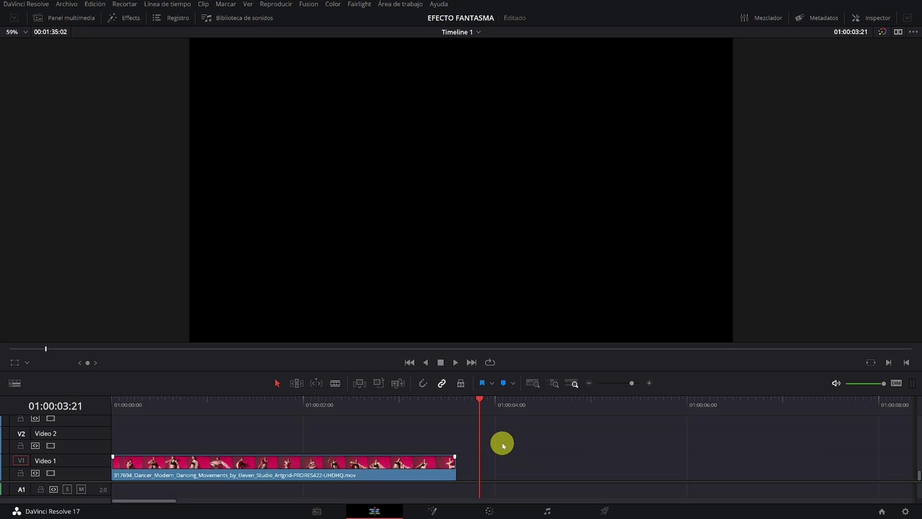
{"action": "mouse_move", "coordinate": [527, 465]}
{"action": "left_mouse_down"}
{"action": "mouse_move", "coordinate": [345, 445]}
{"action": "mouse_move", "coordinate": [216, 414]}
{"action": "left_mouse_up"}
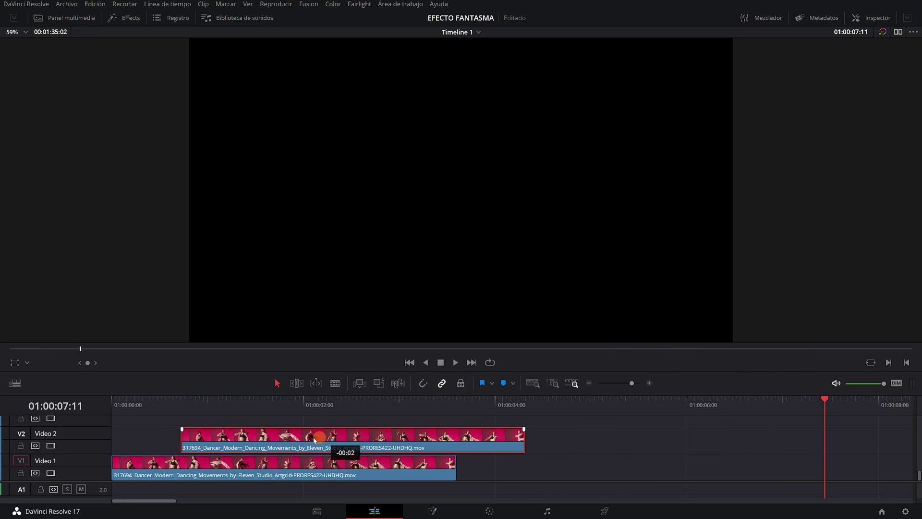
{"action": "left_click_drag", "start_coordinate": [142, 406], "coordinate": [302, 408]}
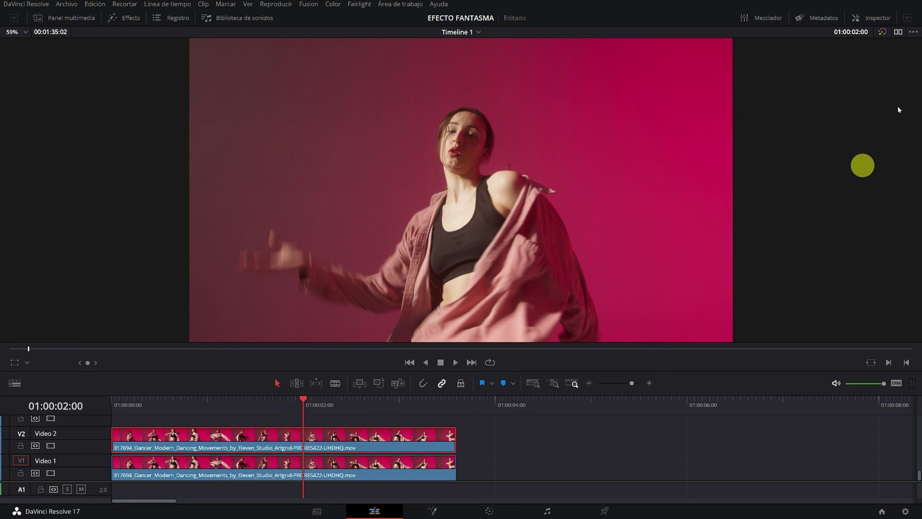
Step: Set the Video 2 copy's opacity to 49.80 and trim its start to about 01:00:00:09
{"action": "left_click", "coordinate": [877, 20]}
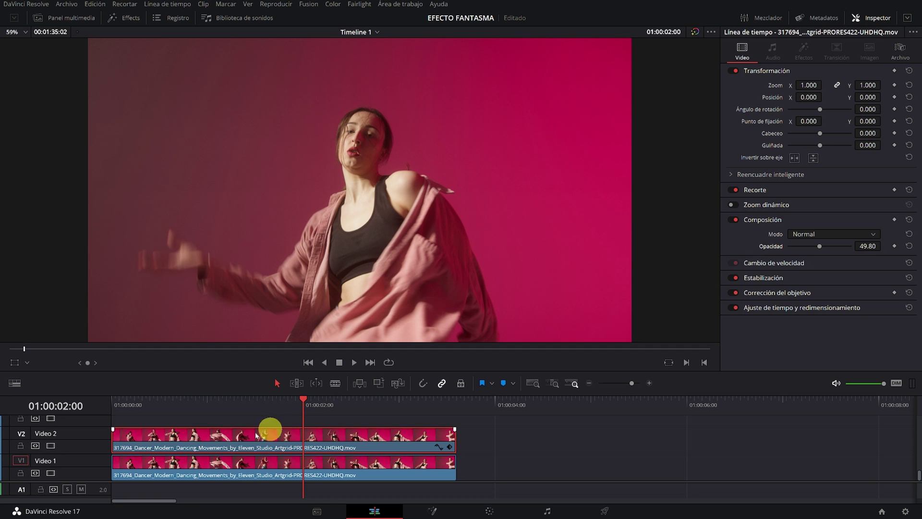
{"action": "left_click_drag", "start_coordinate": [116, 404], "coordinate": [147, 407]}
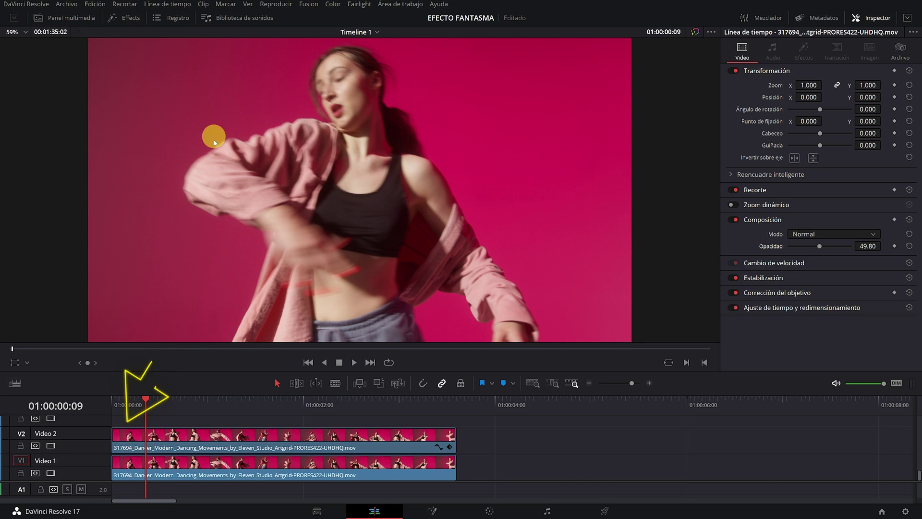
{"action": "left_click_drag", "start_coordinate": [113, 445], "coordinate": [146, 444]}
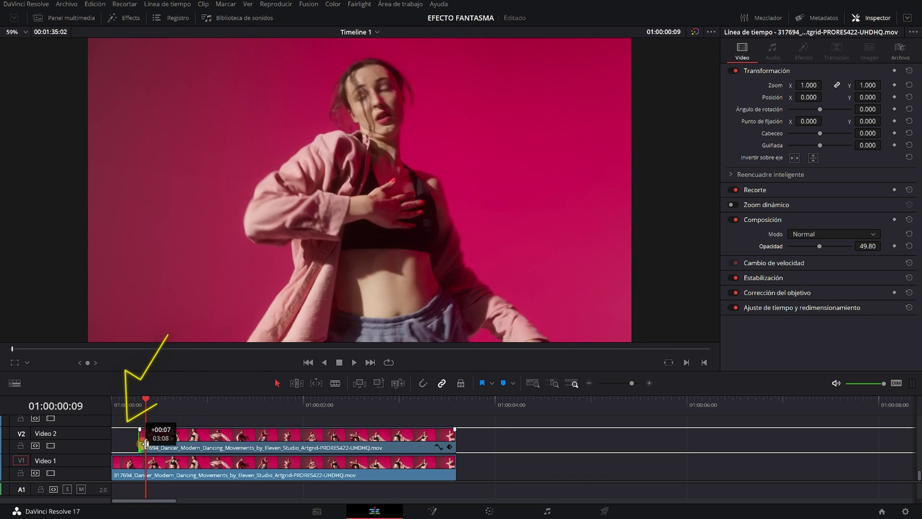
{"action": "left_click_drag", "start_coordinate": [153, 403], "coordinate": [265, 410]}
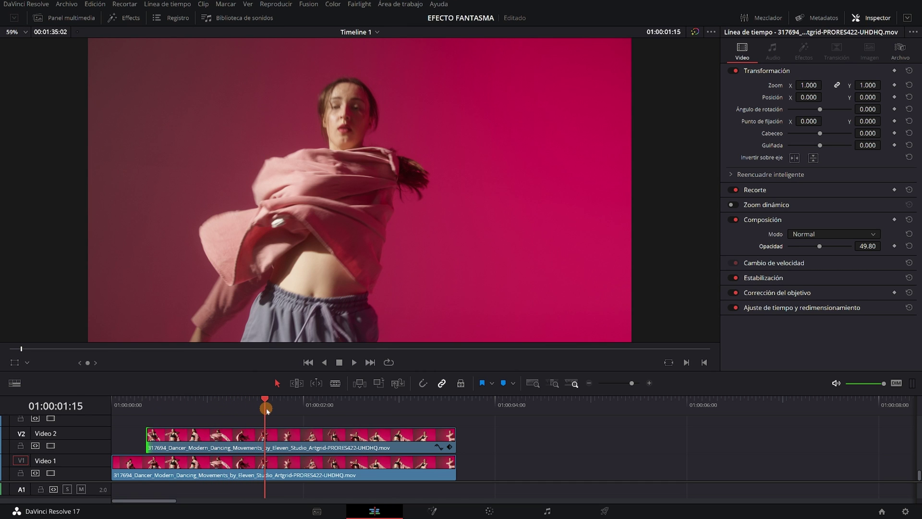
Step: Blade the Video 2 copy at 01:00:01:15, 01:00:02:15 and 01:00:03:08
{"action": "key", "text": "b"}
{"action": "left_click", "coordinate": [263, 435]}
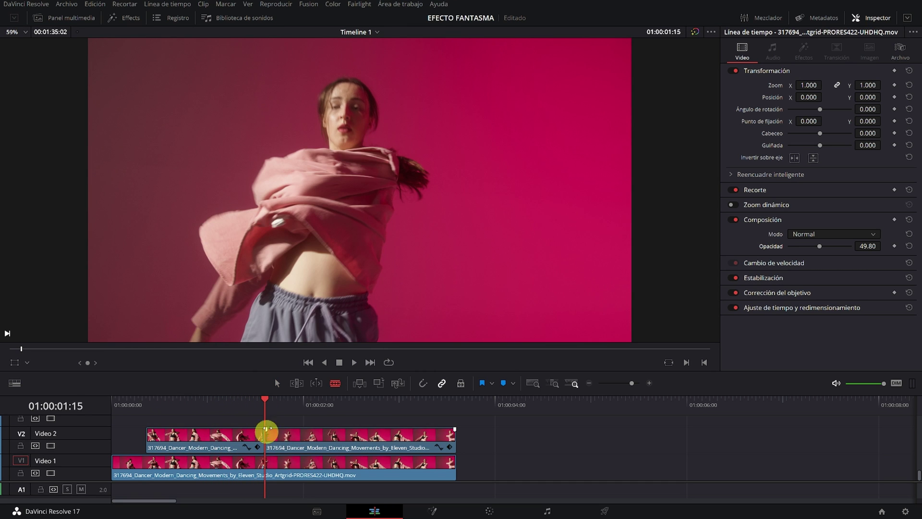
{"action": "left_click", "coordinate": [302, 405]}
{"action": "left_click_drag", "start_coordinate": [303, 409], "coordinate": [359, 406]}
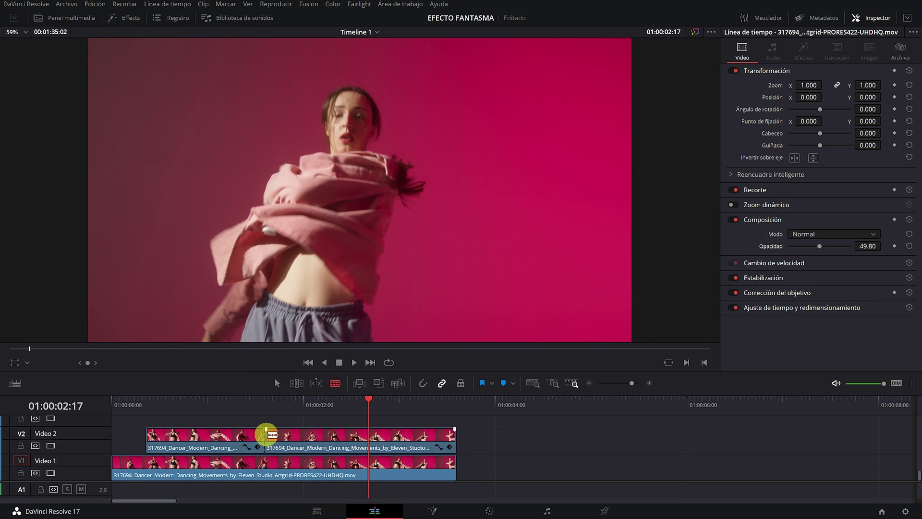
{"action": "left_click_drag", "start_coordinate": [369, 406], "coordinate": [360, 407]}
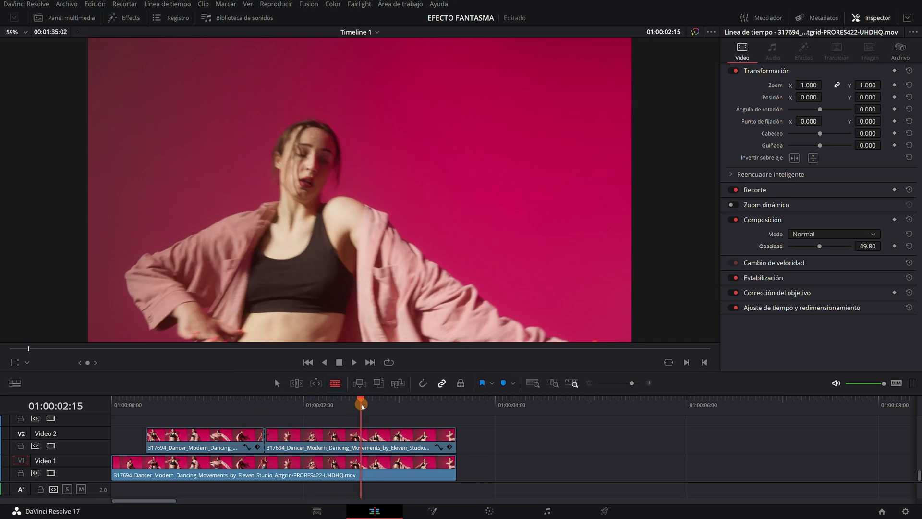
{"action": "left_click", "coordinate": [360, 437]}
{"action": "left_click_drag", "start_coordinate": [361, 406], "coordinate": [429, 407]}
{"action": "left_click", "coordinate": [429, 437]}
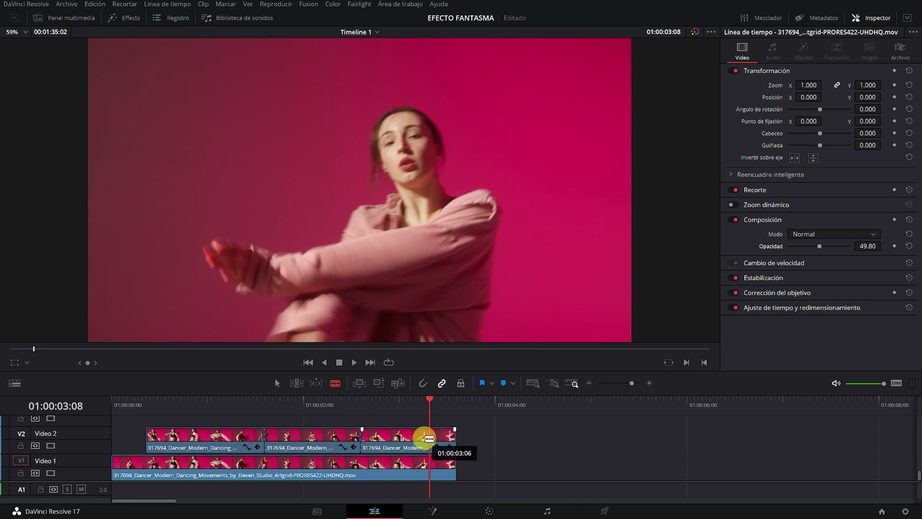
Step: Delete the middle and last Video 2 pieces and play back to check the echo stretches
{"action": "left_click", "coordinate": [277, 382]}
{"action": "left_click", "coordinate": [304, 440]}
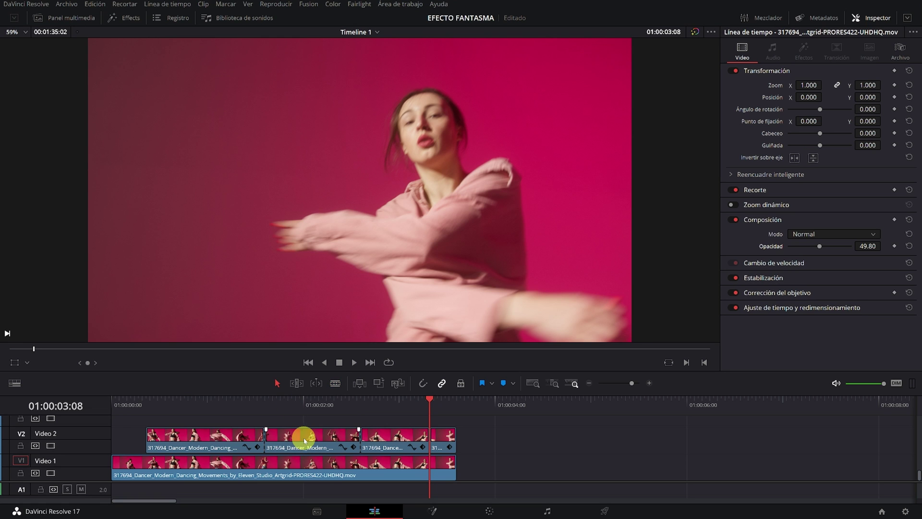
{"action": "key", "text": "BackSpace"}
{"action": "left_click", "coordinate": [438, 440]}
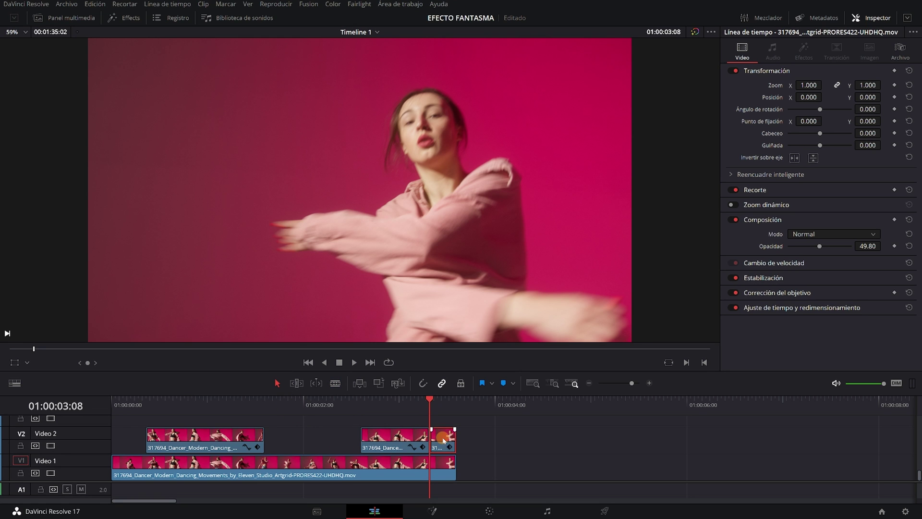
{"action": "left_click", "coordinate": [150, 405]}
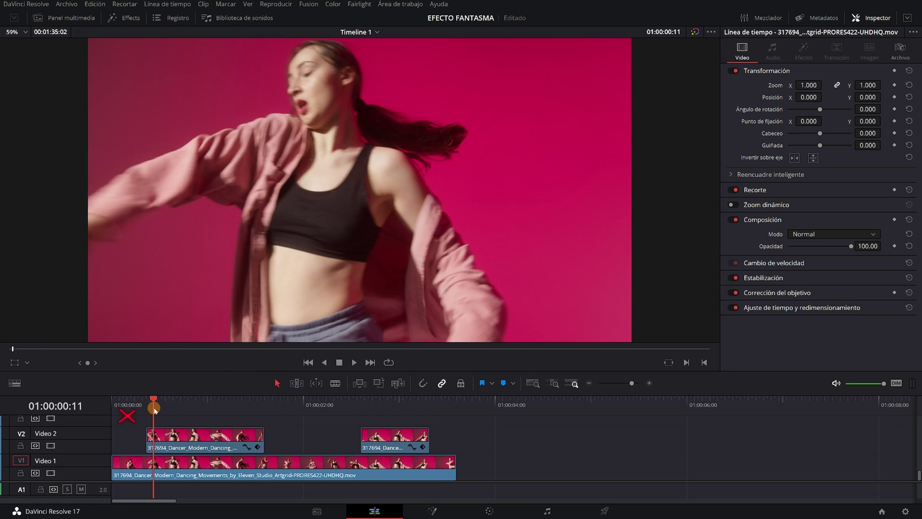
{"action": "left_click", "coordinate": [116, 411]}
{"action": "left_click_drag", "start_coordinate": [115, 411], "coordinate": [395, 408]}
{"action": "left_click", "coordinate": [170, 407]}
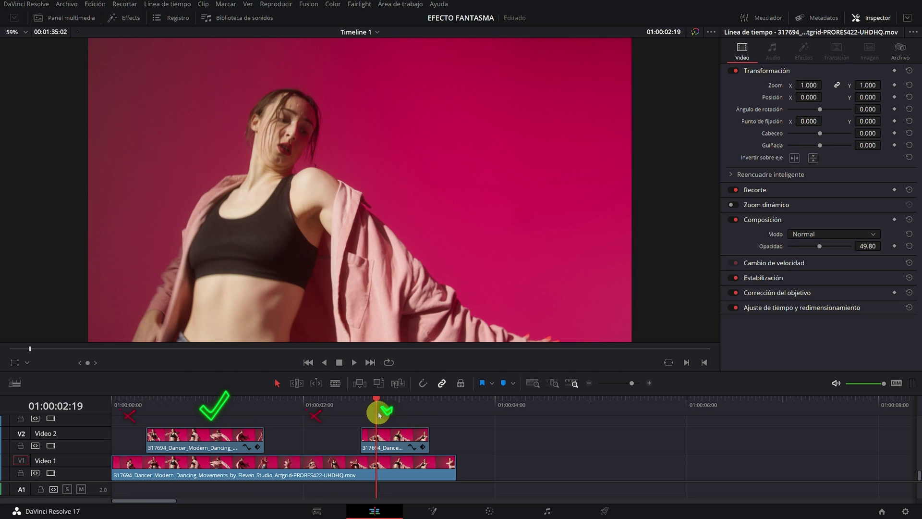
Step: Change the speed of both Video 2 pieces, setting the second one to 90%
{"action": "left_click_drag", "start_coordinate": [395, 408], "coordinate": [230, 408]}
{"action": "left_click", "coordinate": [209, 437]}
{"action": "right_click", "coordinate": [224, 438]}
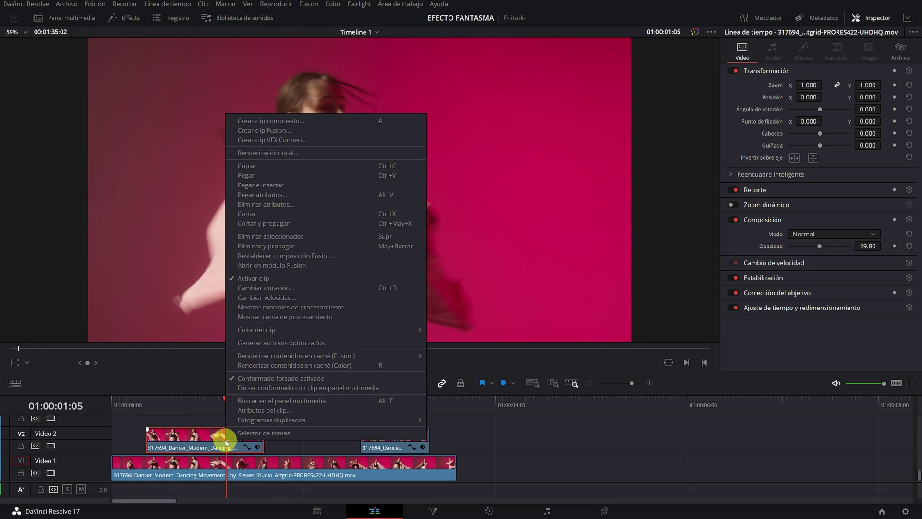
{"action": "left_click", "coordinate": [277, 298]}
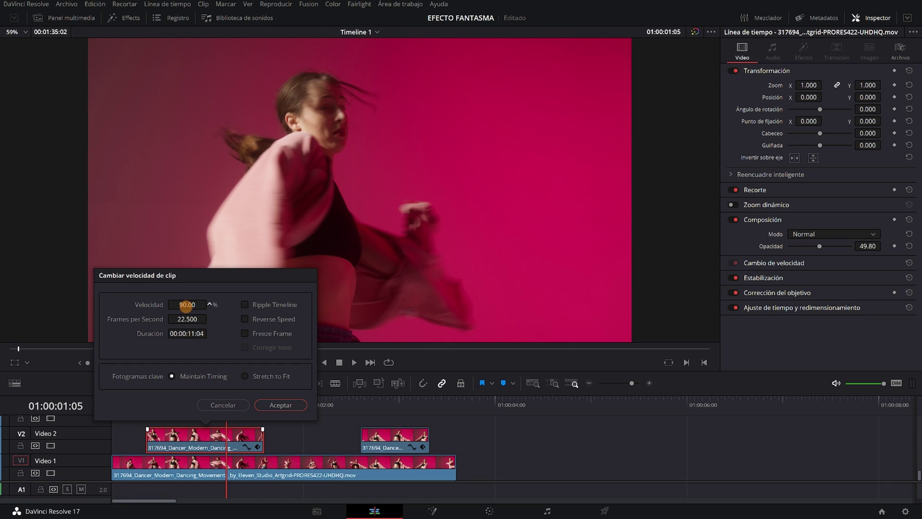
{"action": "left_click", "coordinate": [280, 405]}
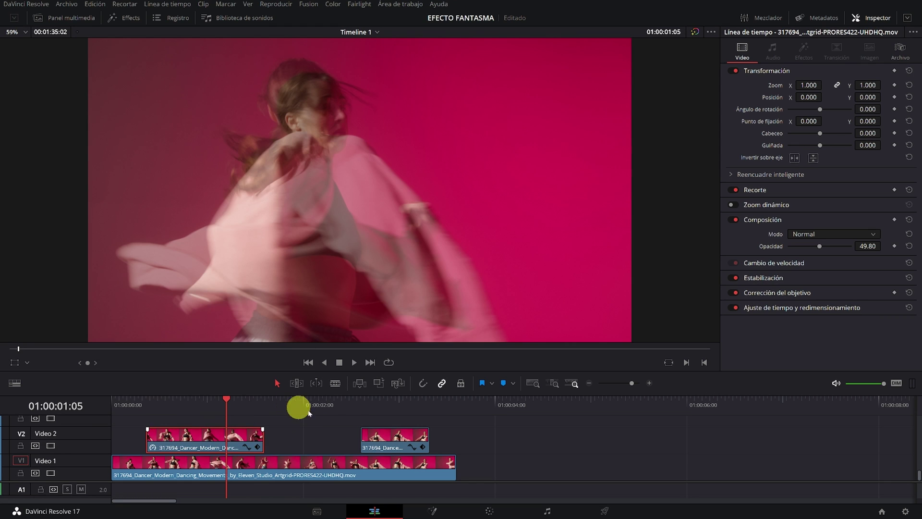
{"action": "left_click", "coordinate": [386, 437]}
{"action": "right_click", "coordinate": [398, 440]}
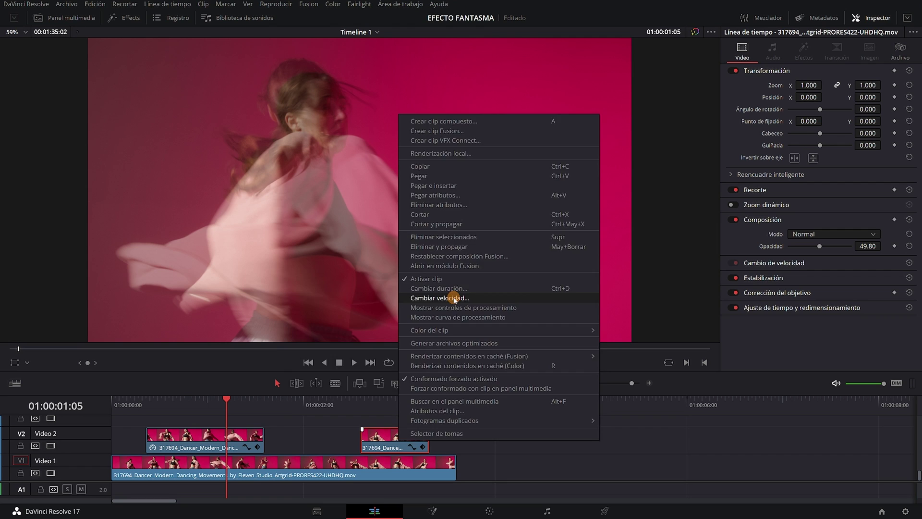
{"action": "left_click", "coordinate": [449, 298]}
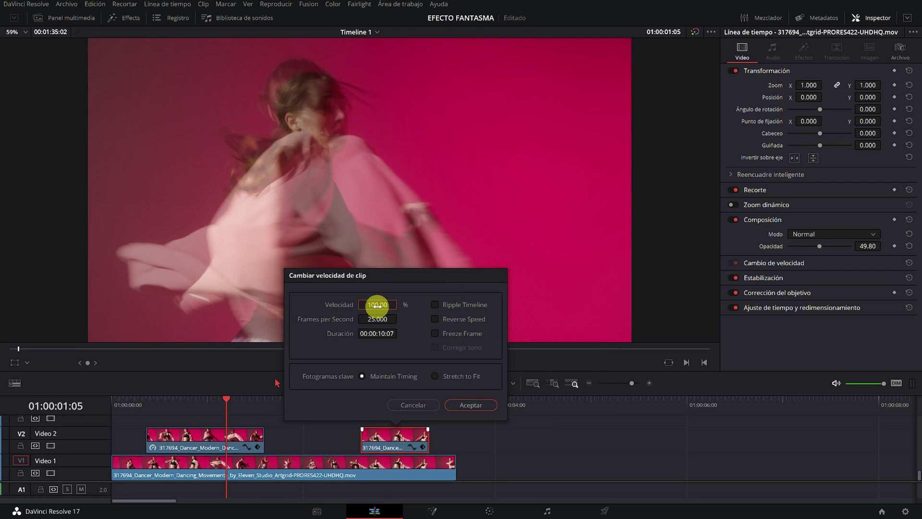
{"action": "type", "text": "90"}
{"action": "left_click", "coordinate": [469, 406]}
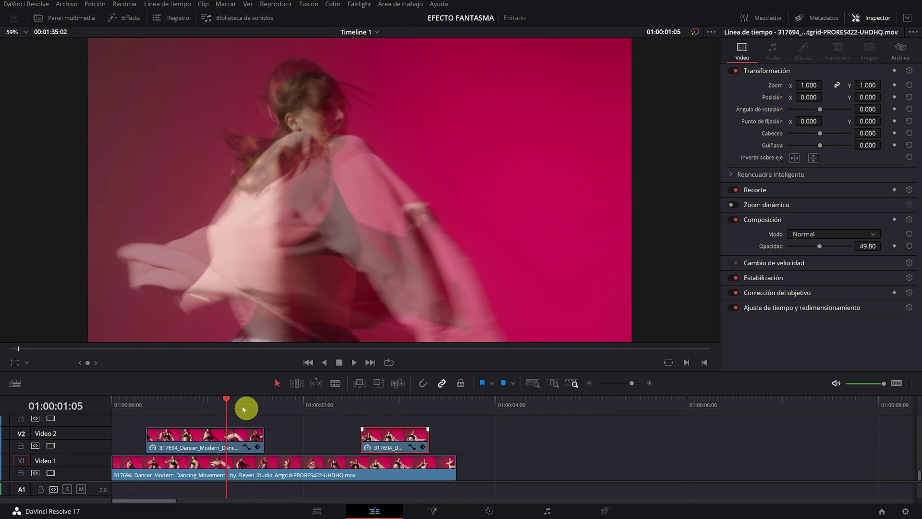
Step: Zoom the first Video 2 copy to 1.250 and shift its position to -190
{"action": "mouse_move", "coordinate": [153, 408]}
{"action": "left_mouse_down"}
{"action": "mouse_move", "coordinate": [361, 424]}
{"action": "mouse_move", "coordinate": [165, 419]}
{"action": "left_mouse_up"}
{"action": "left_click", "coordinate": [182, 443]}
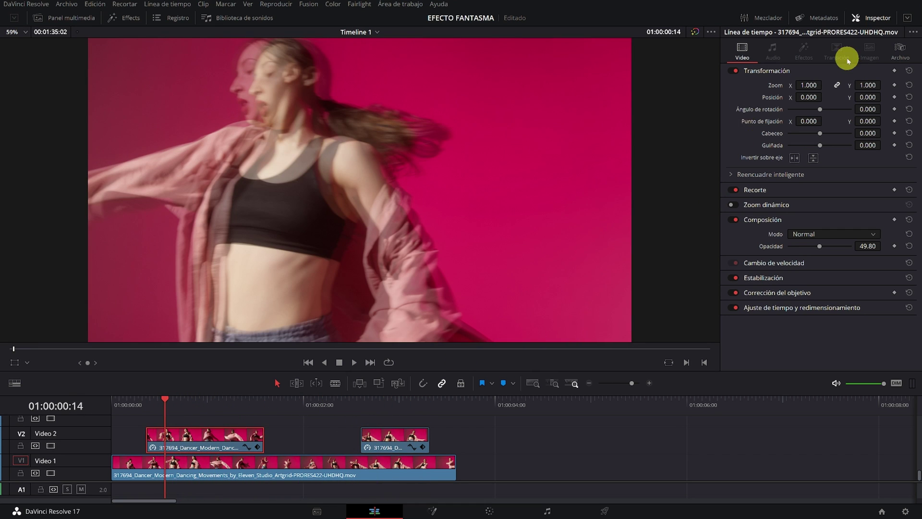
{"action": "left_click_drag", "start_coordinate": [808, 85], "coordinate": [720, 93]}
{"action": "left_click_drag", "start_coordinate": [157, 409], "coordinate": [221, 409]}
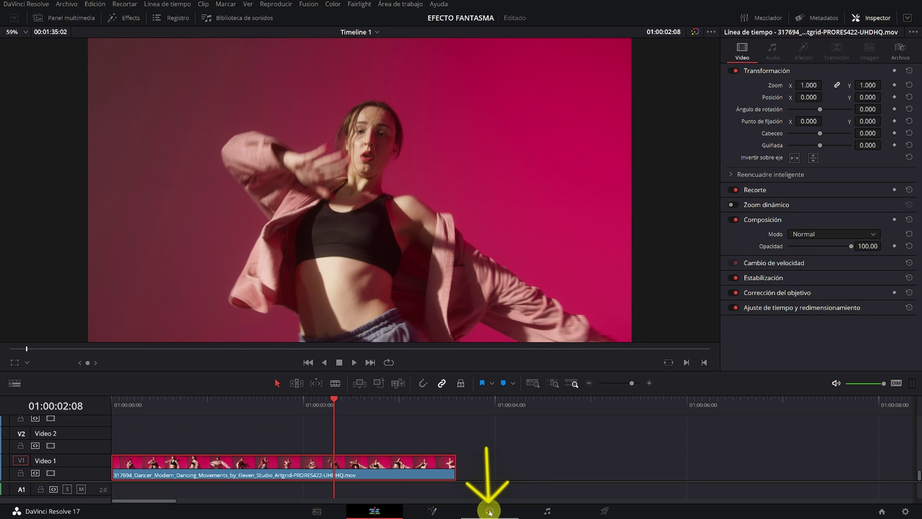
Step: On the Color page, drop the Resolve FX Temporal Rastro de movimiento effect onto node 01
{"action": "left_click", "coordinate": [490, 512]}
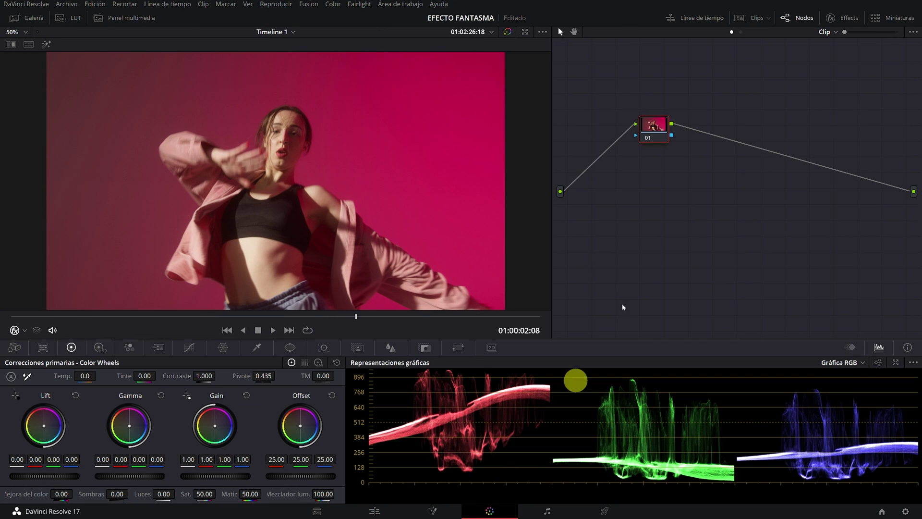
{"action": "left_click_drag", "start_coordinate": [650, 128], "coordinate": [633, 146]}
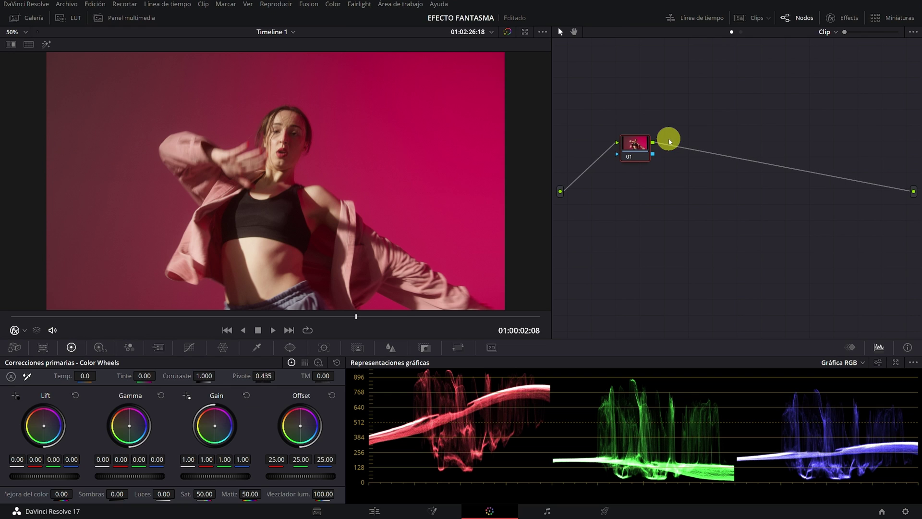
{"action": "left_click", "coordinate": [842, 20]}
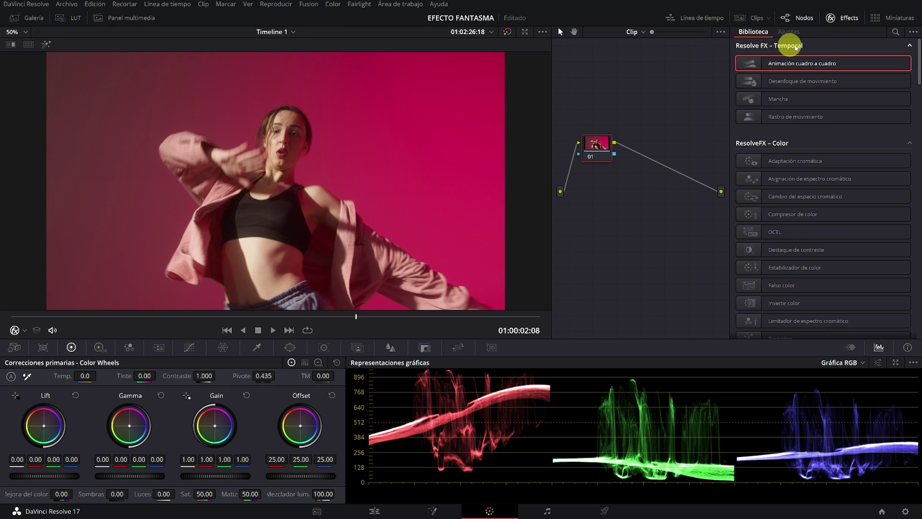
{"action": "left_click", "coordinate": [792, 120]}
{"action": "left_click_drag", "start_coordinate": [789, 119], "coordinate": [596, 144]}
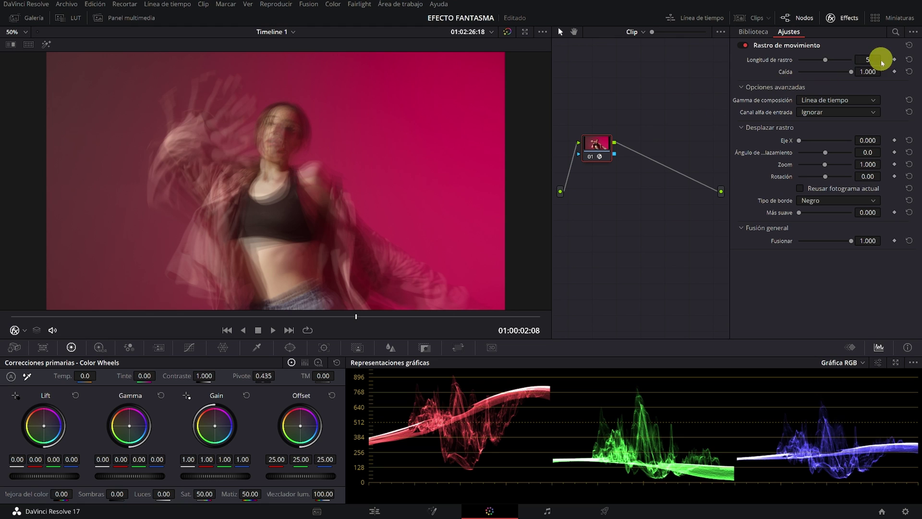
Step: Set the motion trail to length 2, decay 0.604, X -0.060, zoom 1.127, rotation -0.03
{"action": "mouse_move", "coordinate": [867, 59]}
{"action": "left_mouse_down"}
{"action": "mouse_move", "coordinate": [556, 71]}
{"action": "mouse_move", "coordinate": [677, 79]}
{"action": "left_mouse_up"}
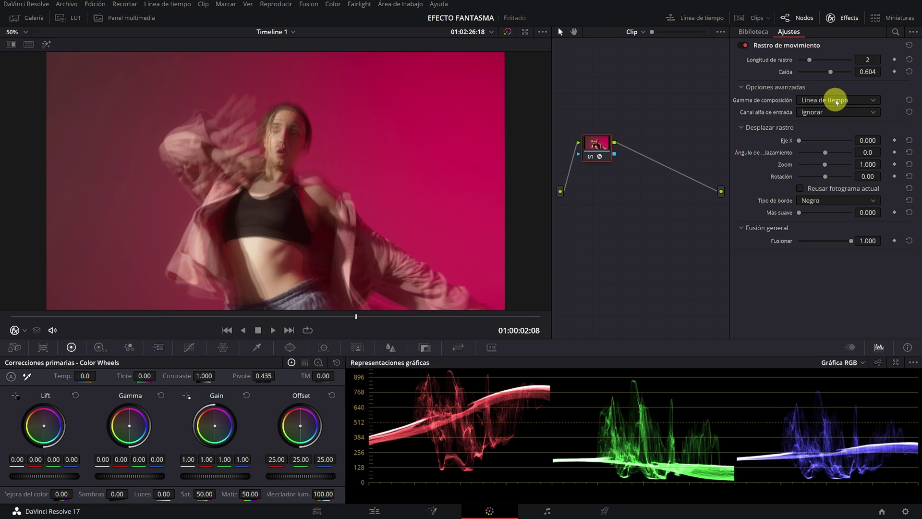
{"action": "mouse_move", "coordinate": [868, 140]}
{"action": "left_mouse_down"}
{"action": "mouse_move", "coordinate": [865, 157]}
{"action": "mouse_move", "coordinate": [479, 259]}
{"action": "left_mouse_up"}
{"action": "left_click_drag", "start_coordinate": [867, 176], "coordinate": [403, 263]}
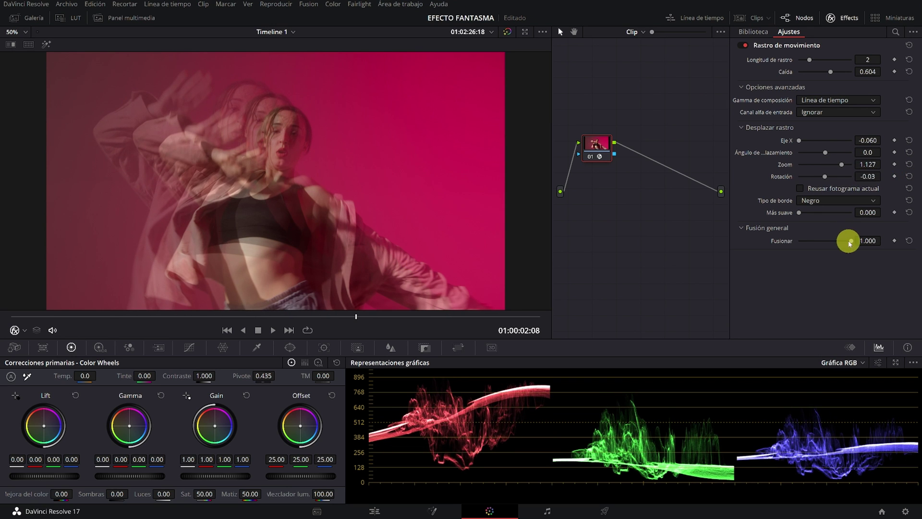
{"action": "mouse_move", "coordinate": [17, 317]}
{"action": "left_mouse_down"}
{"action": "mouse_move", "coordinate": [509, 303]}
{"action": "mouse_move", "coordinate": [16, 316]}
{"action": "mouse_move", "coordinate": [41, 316]}
{"action": "left_mouse_up"}
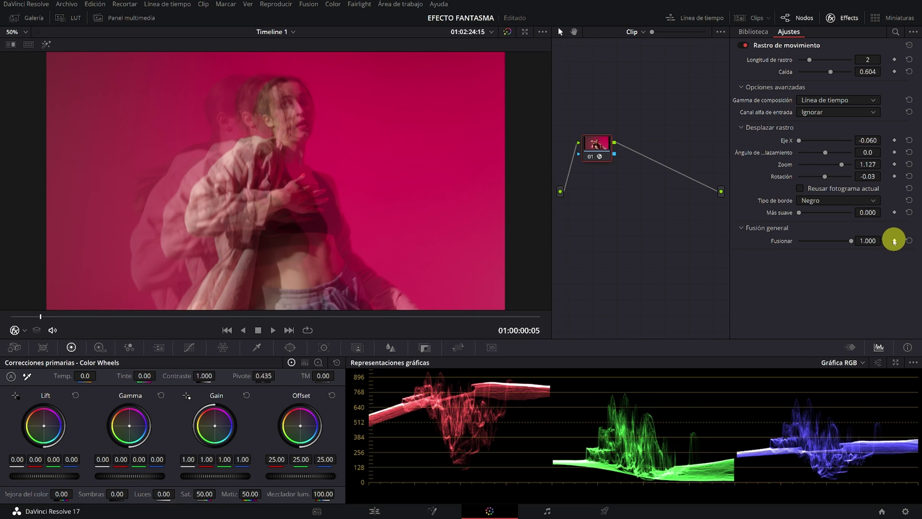
Step: Keyframe the trail's Fusionar blend at 0, then at 1 a few frames later, and preview the fade-in
{"action": "left_click", "coordinate": [894, 241]}
{"action": "left_click_drag", "start_coordinate": [867, 241], "coordinate": [287, 233]}
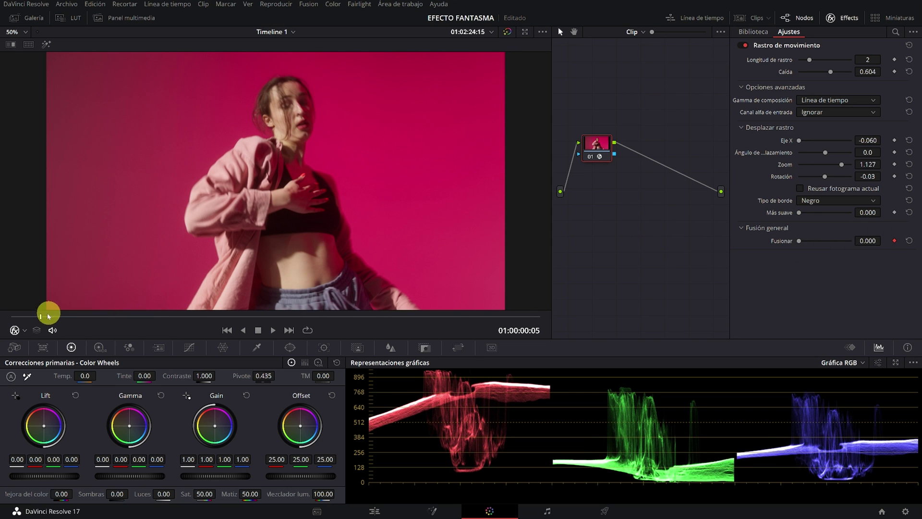
{"action": "left_click_drag", "start_coordinate": [51, 319], "coordinate": [59, 317]}
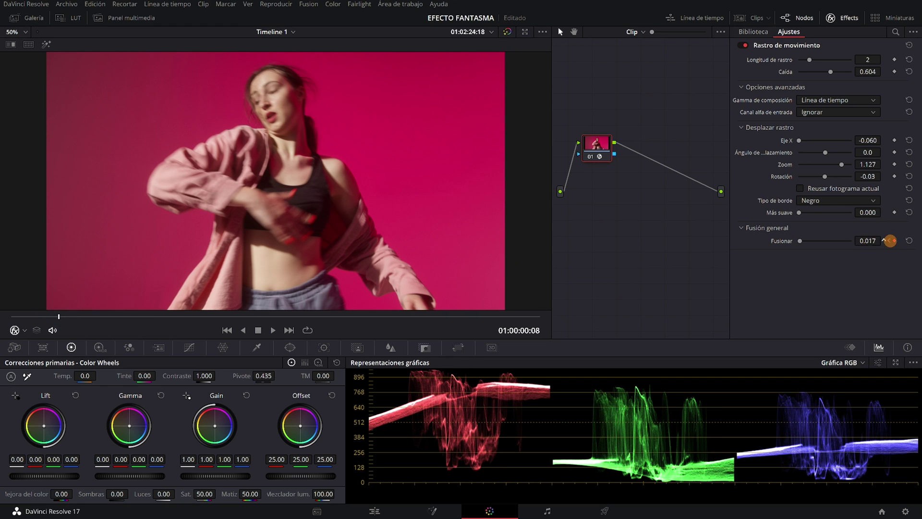
{"action": "left_click_drag", "start_coordinate": [890, 240], "coordinate": [687, 250]}
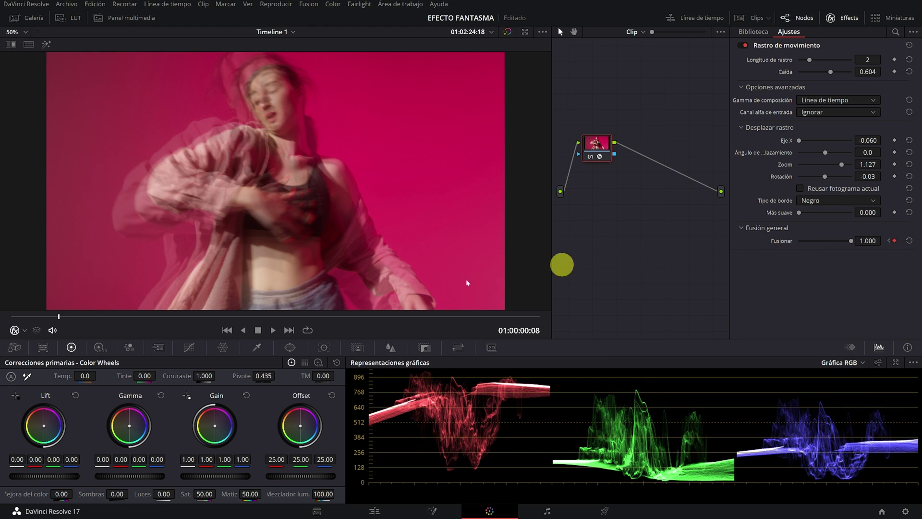
{"action": "left_click_drag", "start_coordinate": [32, 319], "coordinate": [17, 316]}
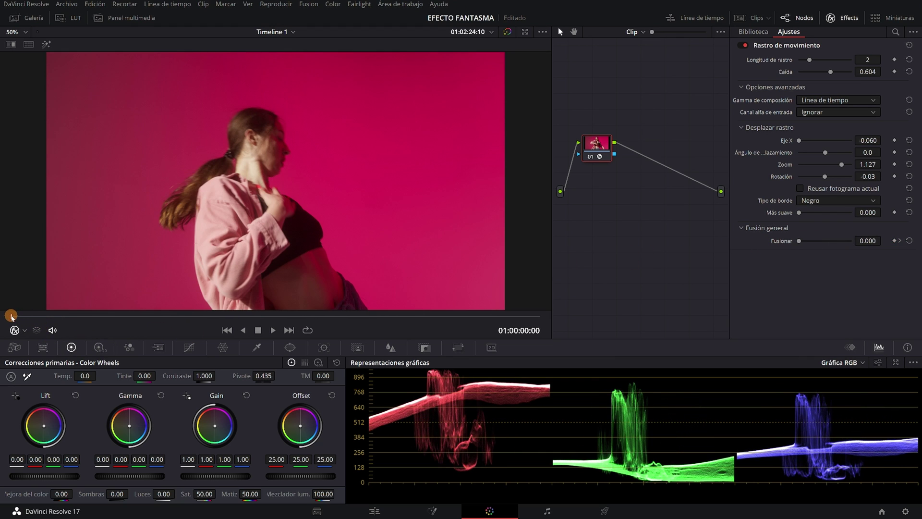
{"action": "left_click_drag", "start_coordinate": [26, 318], "coordinate": [242, 321]}
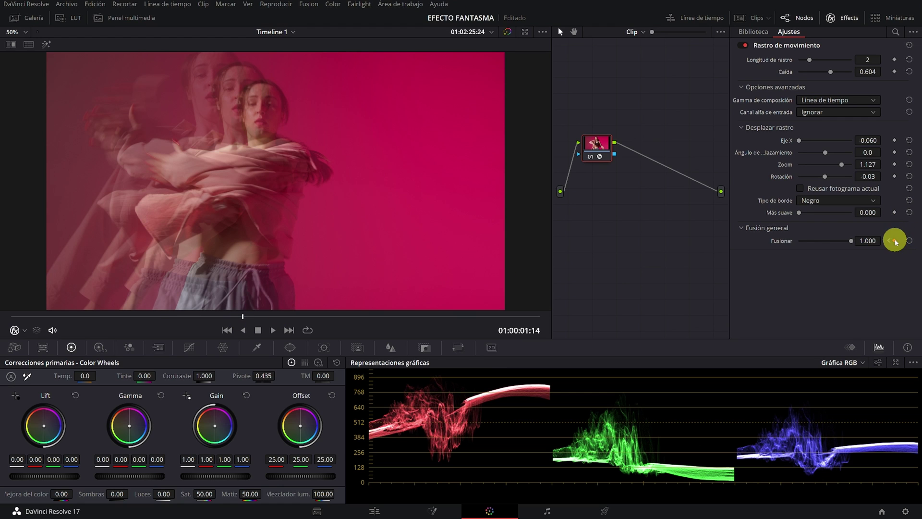
{"action": "left_click_drag", "start_coordinate": [257, 316], "coordinate": [262, 317]}
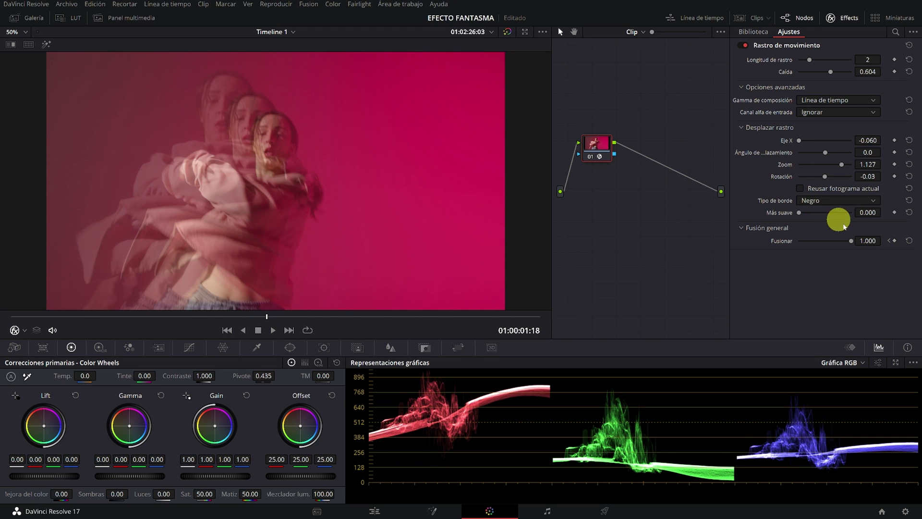
{"action": "type", "text": "0"}
{"action": "key", "text": "Return"}
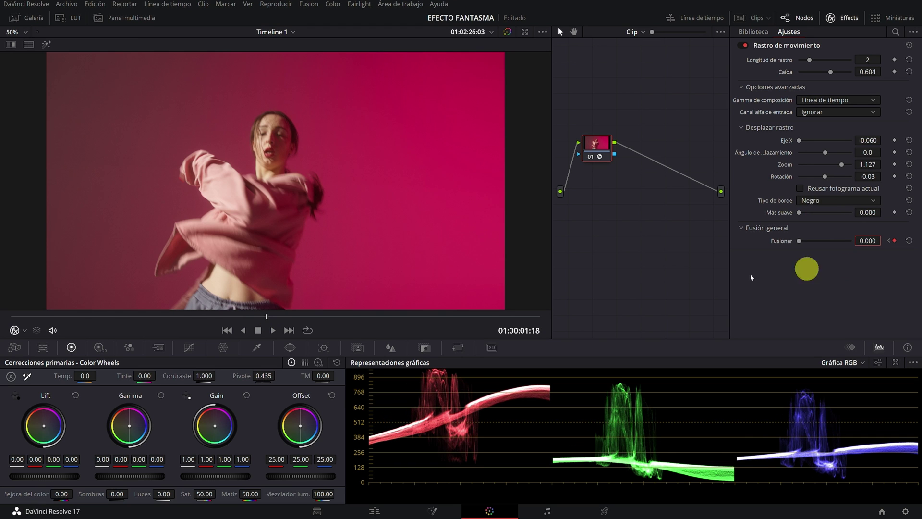
{"action": "left_click_drag", "start_coordinate": [123, 316], "coordinate": [8, 318]}
{"action": "key", "text": "space"}
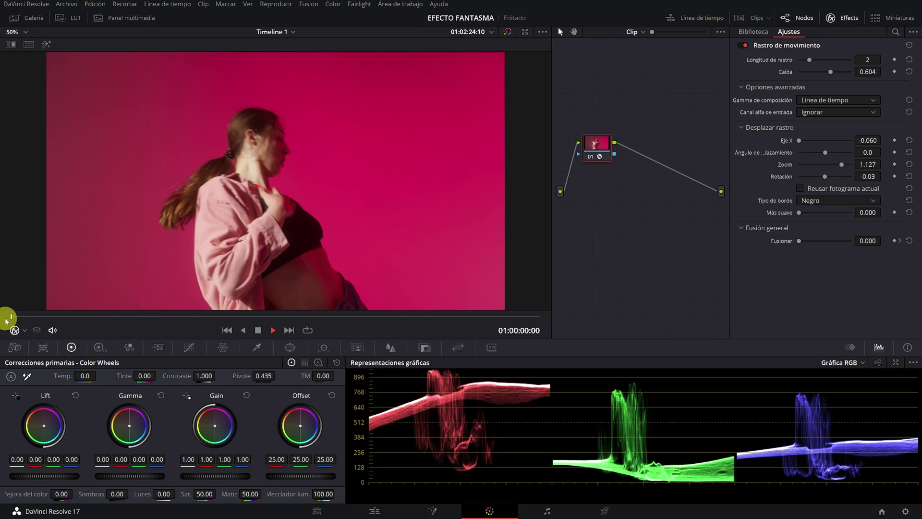